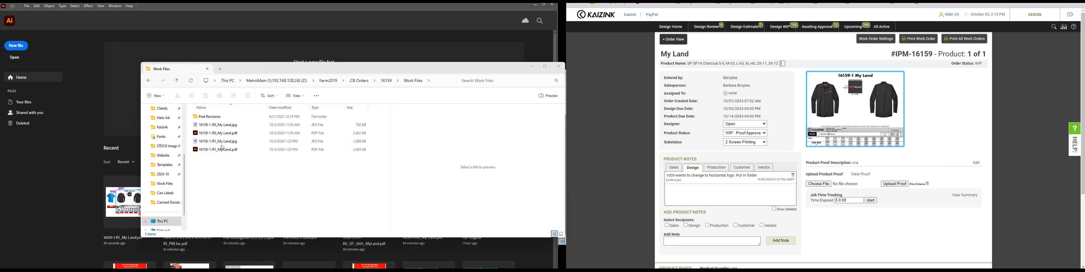
Copy the R1 My Land proof JPG and open the matching R1 PDF from the Work Files folder.
{"action": "left_click", "coordinate": [224, 142]}
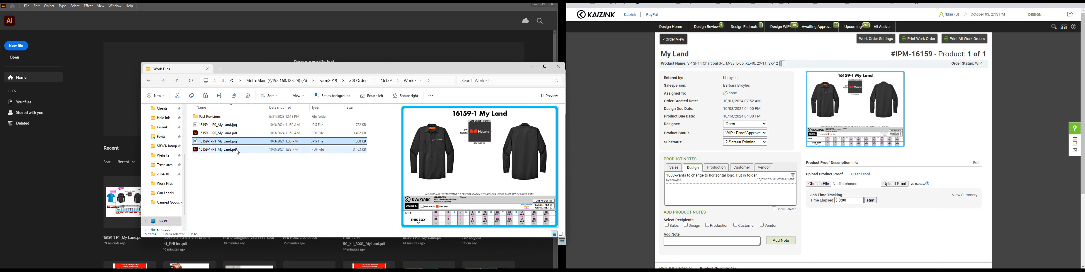
{"action": "double_click", "coordinate": [238, 151]}
{"action": "key", "text": "alt+Tab"}
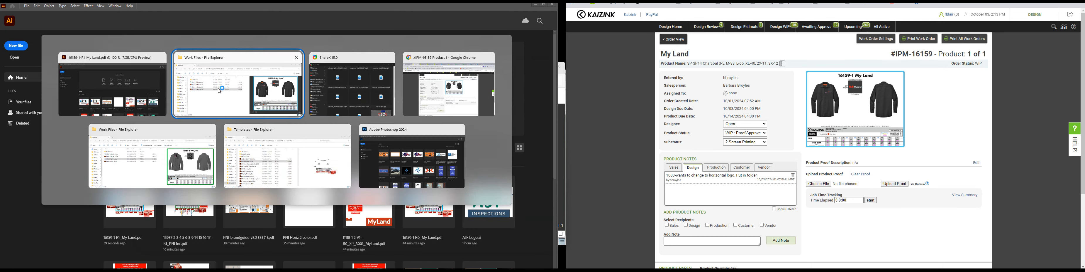
Paste the copied proof JPG into the order's Production Files folder and return to the artwork.
{"action": "left_click", "coordinate": [219, 90]}
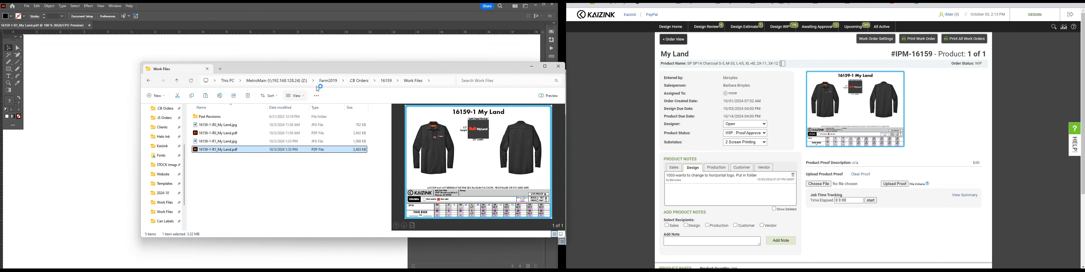
{"action": "left_click", "coordinate": [387, 81]}
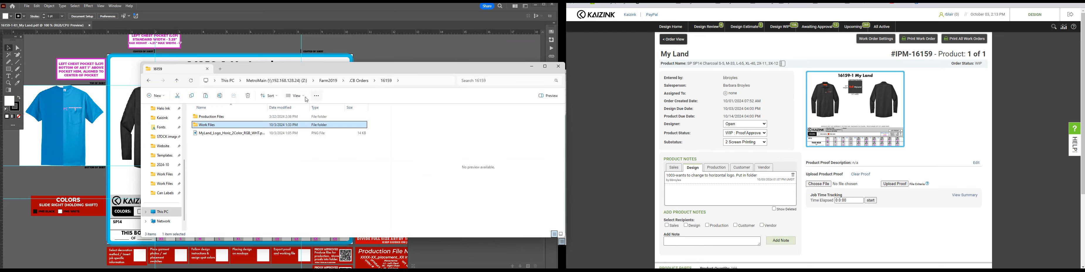
{"action": "double_click", "coordinate": [263, 119]}
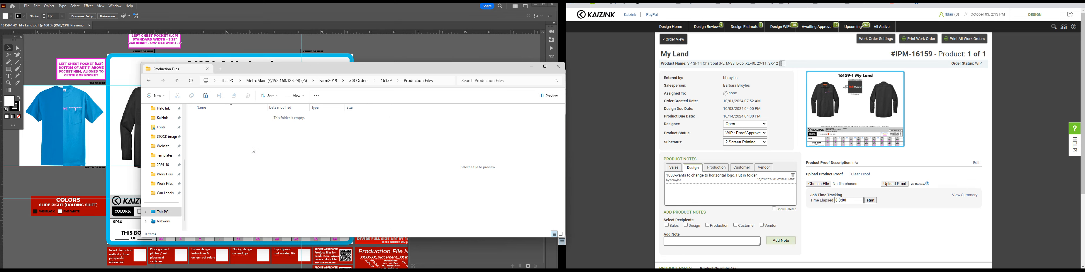
{"action": "key", "text": "ctrl+v"}
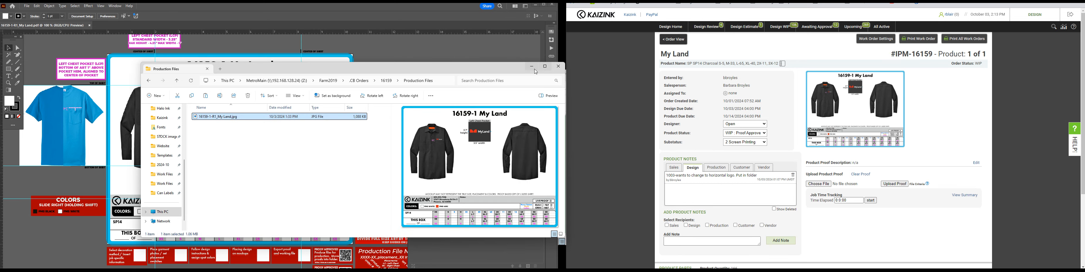
{"action": "left_click", "coordinate": [532, 66]}
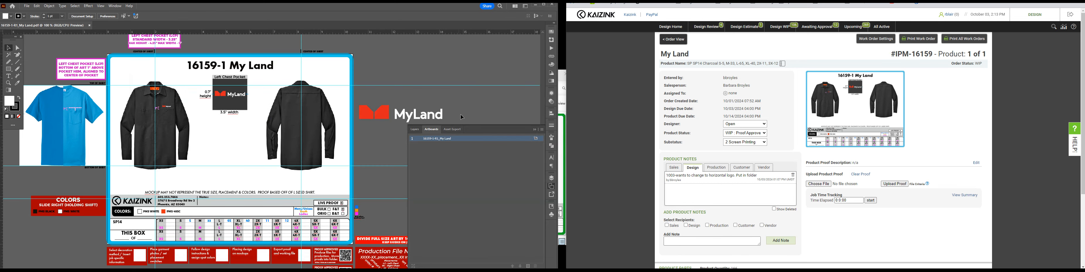
Add the large MyLand logo beside the artboard to the Asset Export list.
{"action": "left_click", "coordinate": [449, 130]}
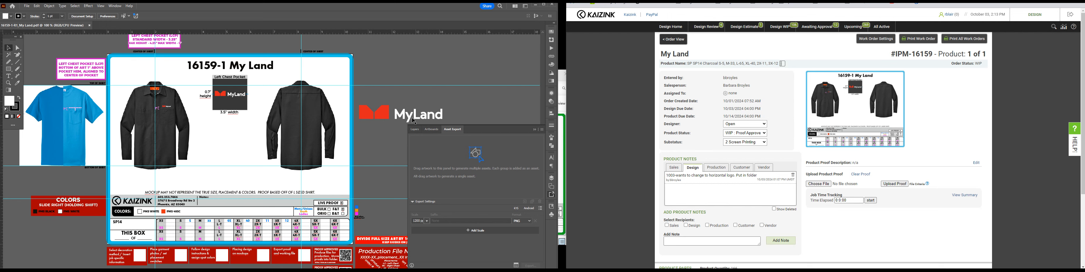
{"action": "left_click", "coordinate": [389, 115]}
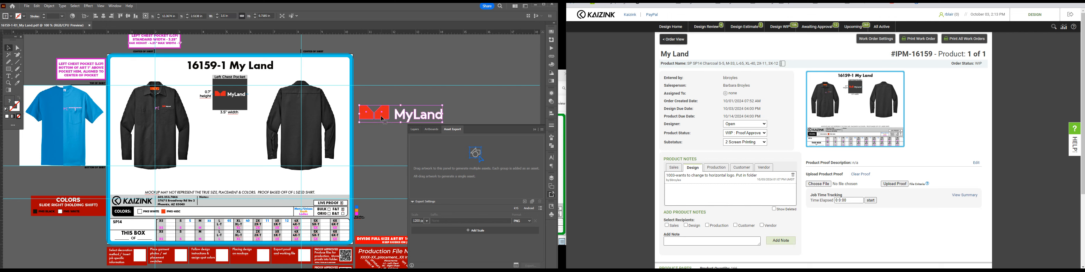
{"action": "left_click_drag", "start_coordinate": [382, 117], "coordinate": [433, 162]}
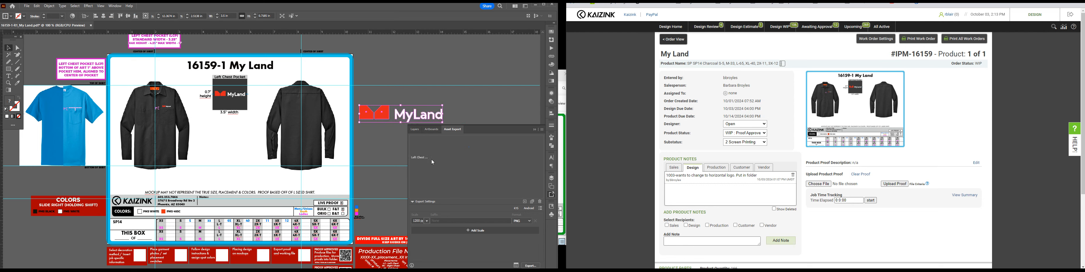
Copy the Production File Naming template text and paste it as the logo asset's name in Export for Screens.
{"action": "left_click_drag", "start_coordinate": [389, 183], "coordinate": [348, 154]}
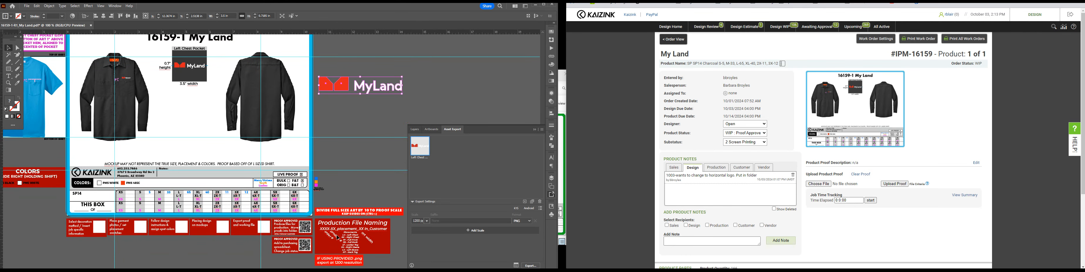
{"action": "double_click", "coordinate": [357, 229]}
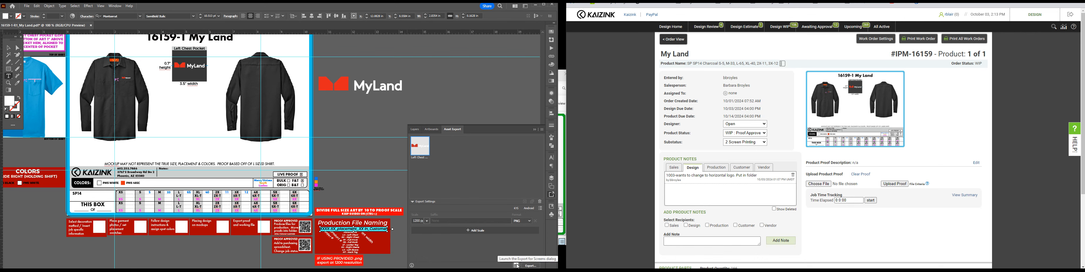
{"action": "left_click", "coordinate": [517, 265]}
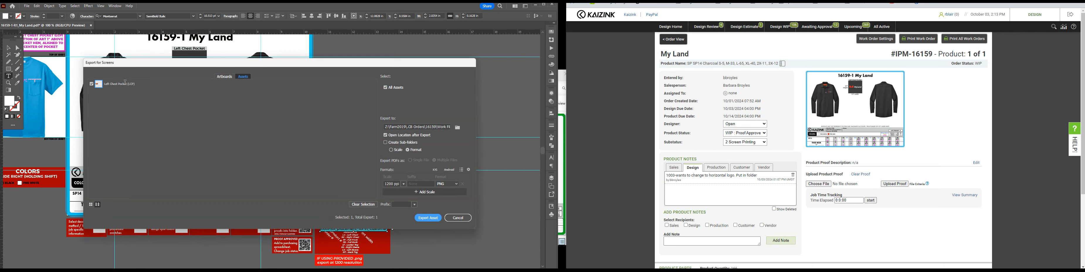
{"action": "double_click", "coordinate": [117, 83]}
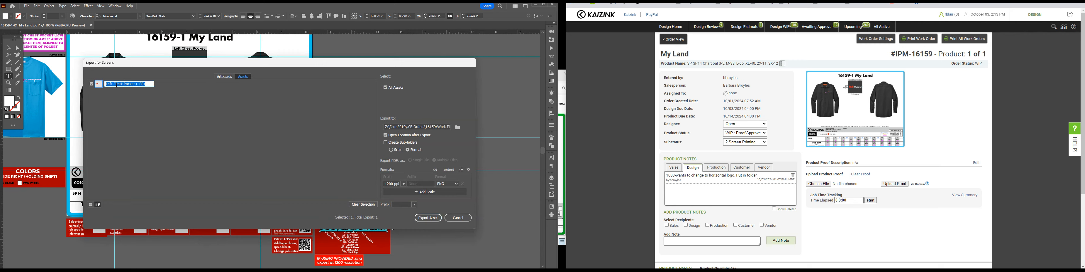
{"action": "key", "text": "ctrl+v"}
Replace the asset name's first placeholders with the order number plus -1 and the placement code LC, keeping XX in_Customer.
{"action": "left_click_drag", "start_coordinate": [108, 85], "coordinate": [80, 80]}
{"action": "left_click_drag", "start_coordinate": [224, 68], "coordinate": [226, 103]}
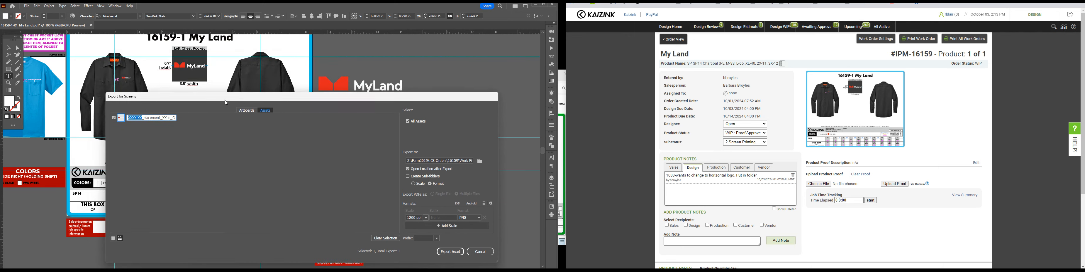
{"action": "type", "text": "16159"}
{"action": "left_click_drag", "start_coordinate": [141, 117], "coordinate": [149, 118]}
{"action": "left_click", "coordinate": [139, 118]}
{"action": "type", "text": "-1"}
{"action": "left_click_drag", "start_coordinate": [144, 117], "coordinate": [156, 118]}
{"action": "type", "text": "LC_XX in_Customer"}
Complete the asset name with the 3.5 in width and the customer My Land, following the naming template.
{"action": "left_click_drag", "start_coordinate": [263, 96], "coordinate": [214, 44]}
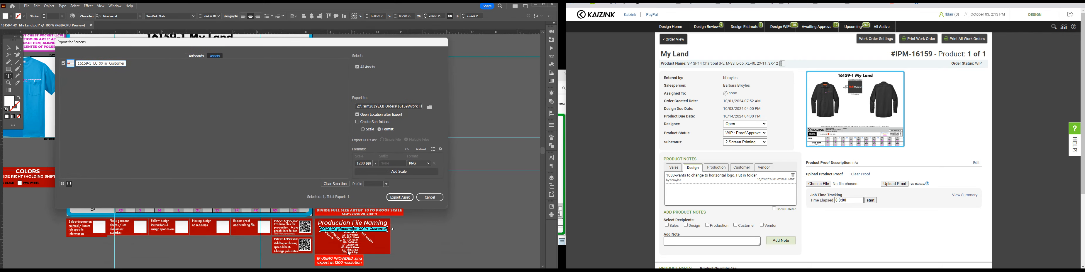
{"action": "left_click_drag", "start_coordinate": [229, 50], "coordinate": [250, 76]}
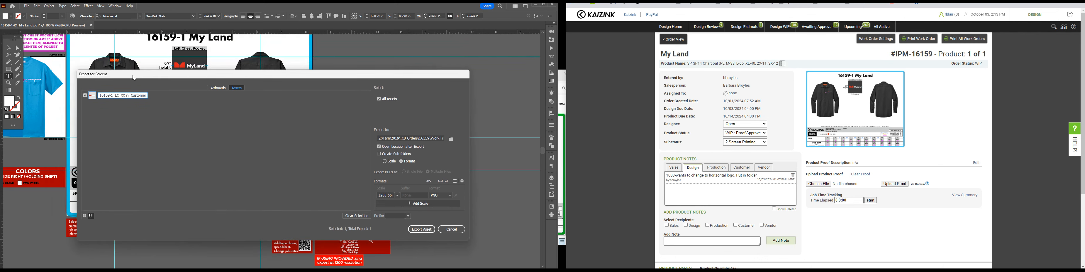
{"action": "left_click_drag", "start_coordinate": [134, 78], "coordinate": [136, 87]}
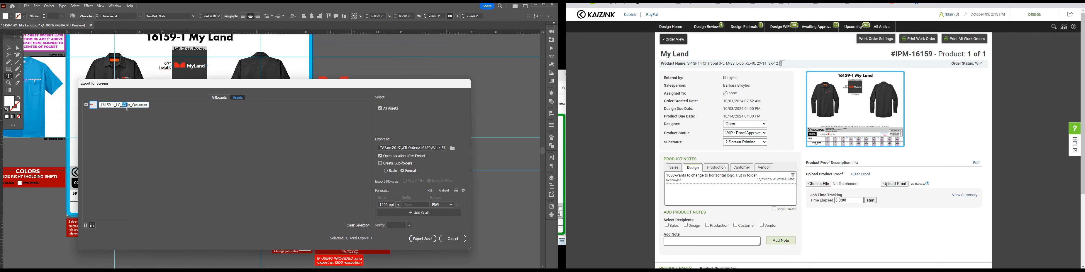
{"action": "left_click_drag", "start_coordinate": [140, 88], "coordinate": [143, 98]}
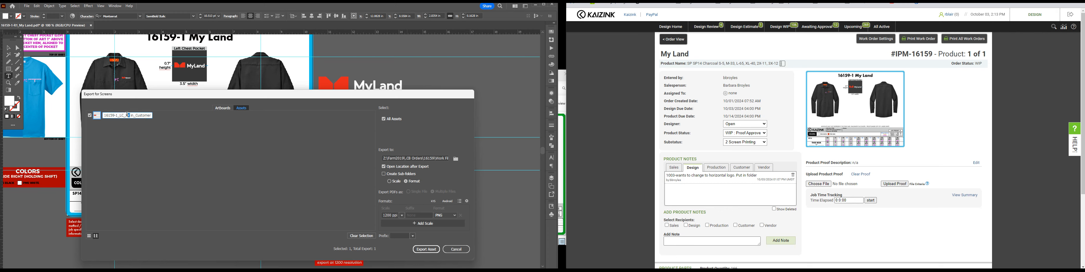
{"action": "type", "text": "3"}
{"action": "left_click_drag", "start_coordinate": [138, 114], "coordinate": [173, 115]}
Set the logo asset's export format to PDF.
{"action": "left_click", "coordinate": [447, 219]}
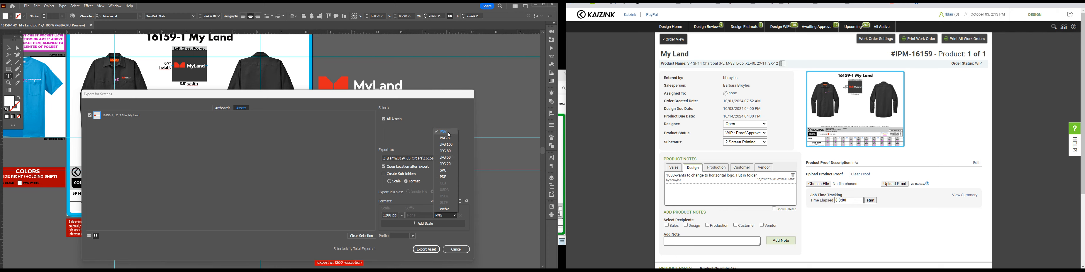
{"action": "left_click", "coordinate": [401, 215]}
{"action": "left_click", "coordinate": [402, 215]}
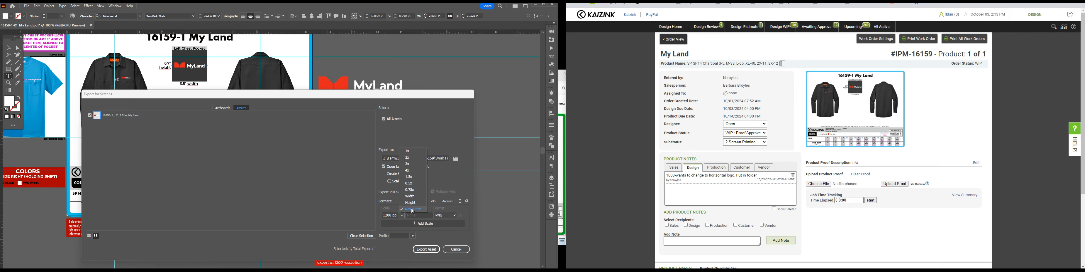
{"action": "left_click", "coordinate": [413, 210]}
{"action": "left_click", "coordinate": [446, 215]}
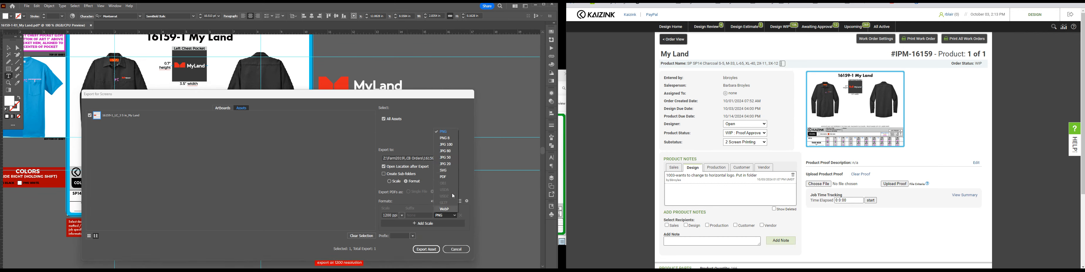
{"action": "left_click", "coordinate": [449, 177]}
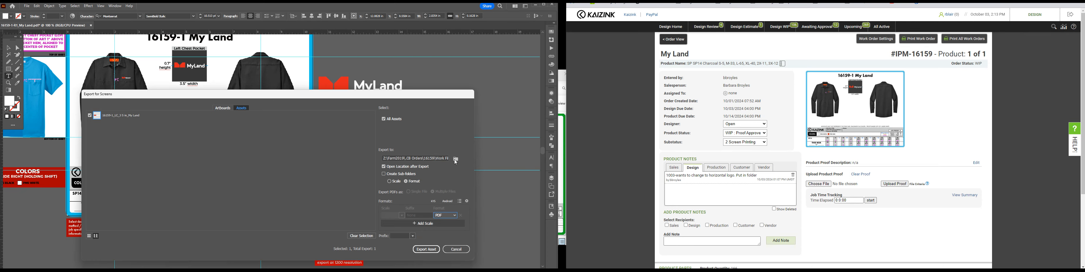
Export the logo asset to the order's Production Files folder and preview the exported PDF.
{"action": "left_click", "coordinate": [456, 159]}
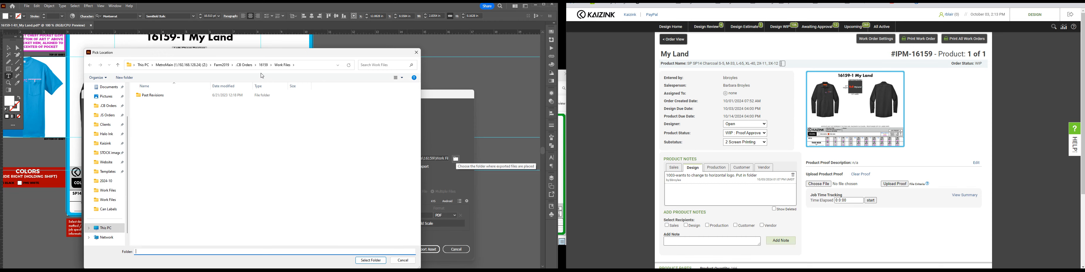
{"action": "double_click", "coordinate": [197, 95]}
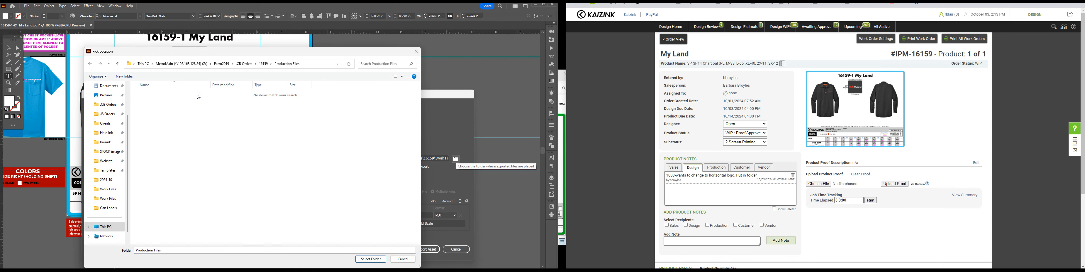
{"action": "left_click", "coordinate": [378, 259]}
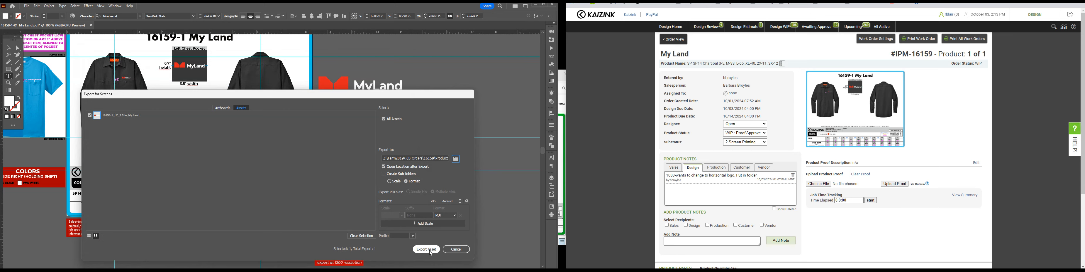
{"action": "left_click", "coordinate": [427, 248]}
{"action": "left_click", "coordinate": [307, 186]}
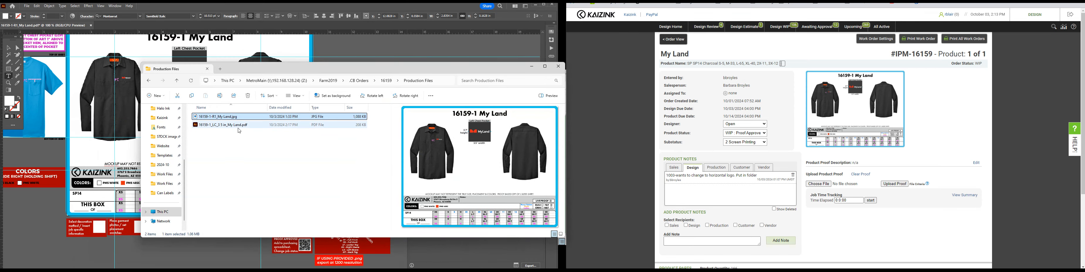
{"action": "left_click", "coordinate": [238, 126]}
{"action": "left_click_drag", "start_coordinate": [379, 62], "coordinate": [343, 60]}
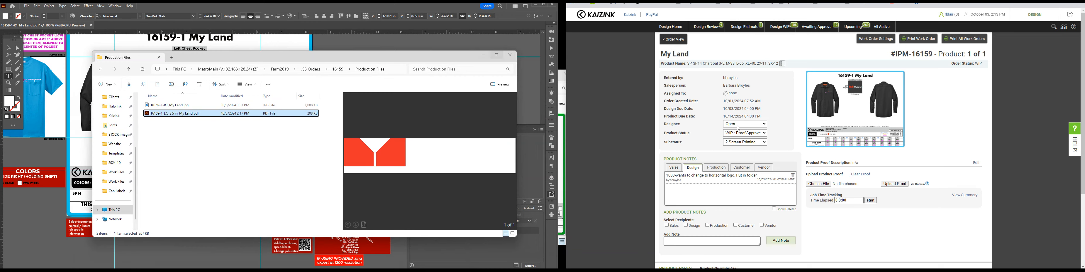
Review the product status options, then open the order view and expand the product's details.
{"action": "left_click", "coordinate": [748, 134]}
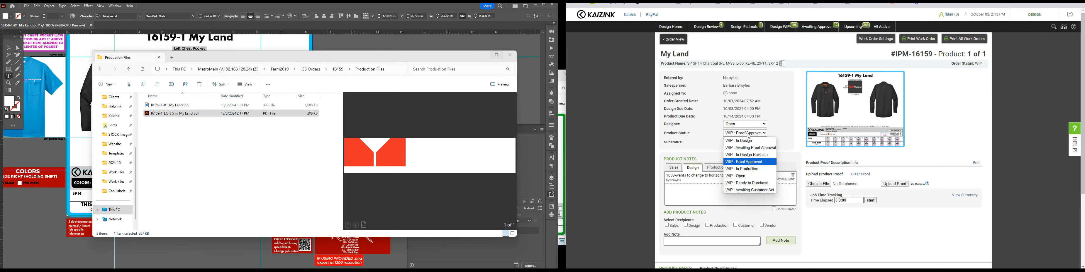
{"action": "left_click", "coordinate": [749, 135]}
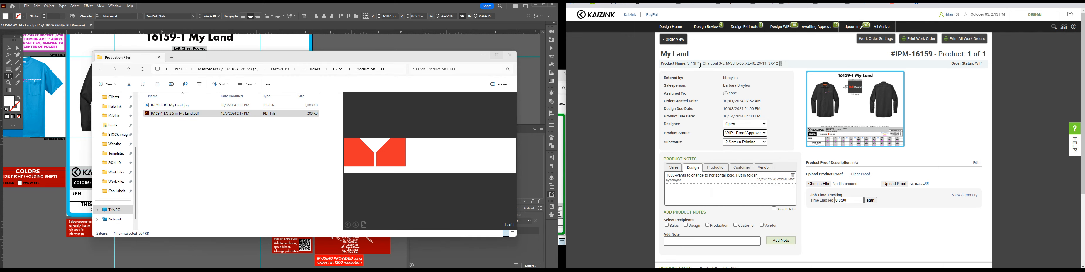
{"action": "left_click", "coordinate": [674, 40]}
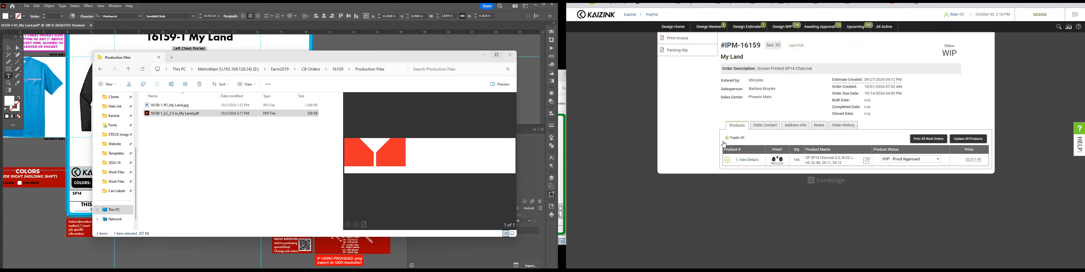
{"action": "left_click", "coordinate": [727, 160]}
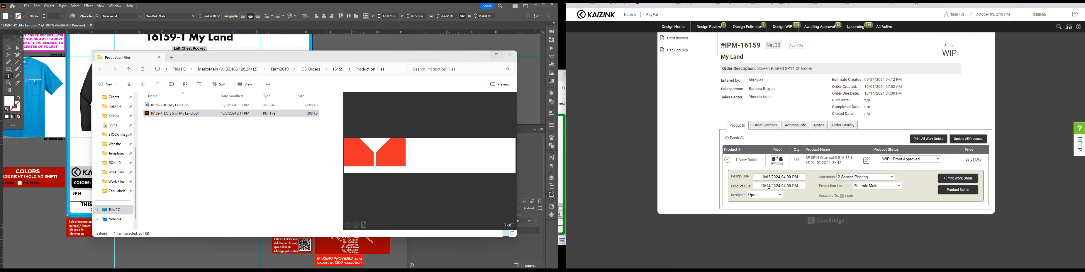
Set the product due date to 10/17/2024 at 04:00 pm.
{"action": "left_click", "coordinate": [769, 186]}
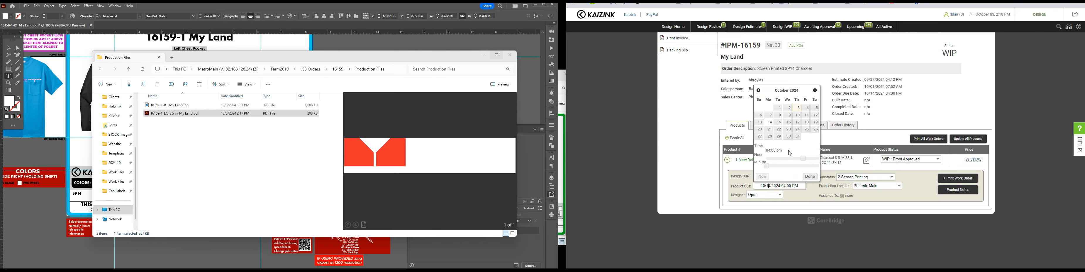
{"action": "left_click", "coordinate": [797, 122]}
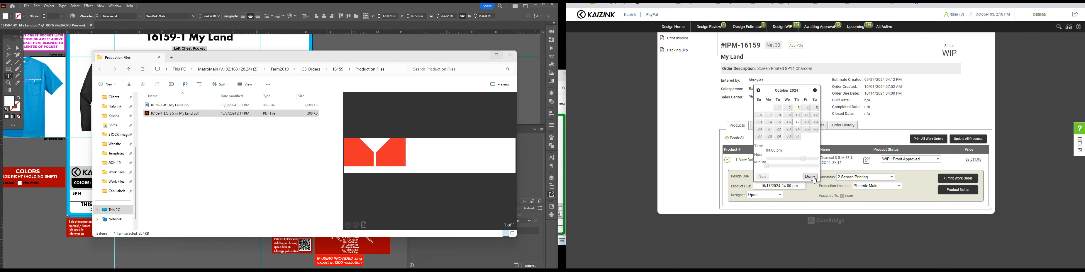
{"action": "left_click", "coordinate": [814, 179]}
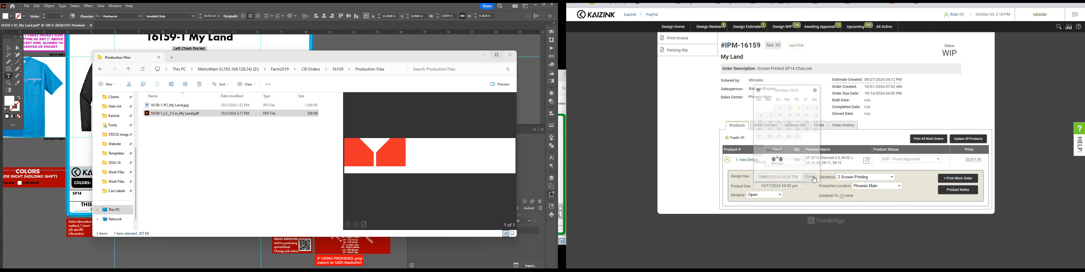
Set the My Land order's product status to "WIP : Ready to Purchase".
{"action": "left_click", "coordinate": [918, 160]}
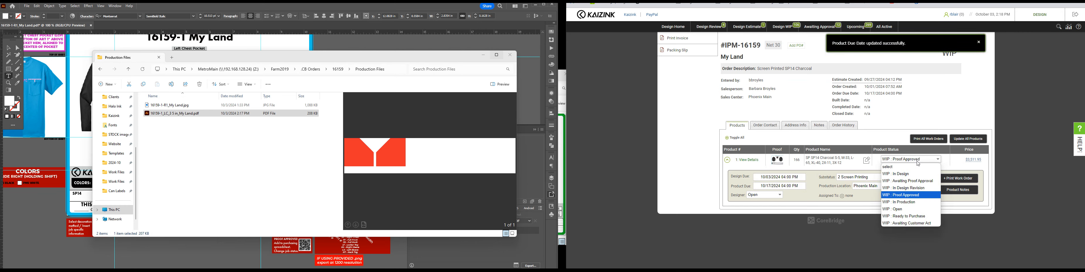
{"action": "left_click", "coordinate": [916, 217]}
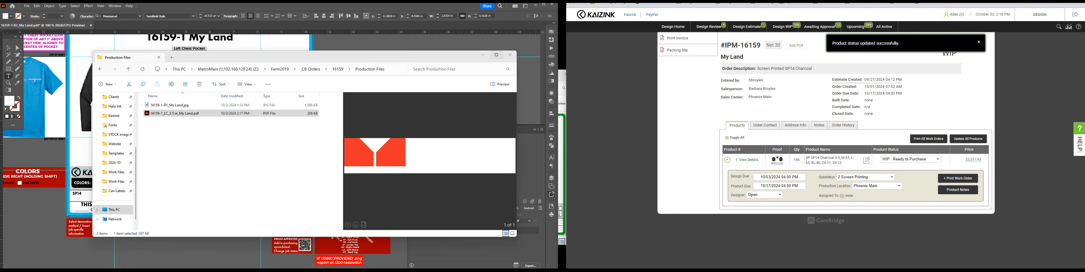
In the PDCA Production KPI spreadsheet, append +1 to the 10/3/2024 count of products moved to production, and return to the order page.
{"action": "left_click", "coordinate": [654, 1]}
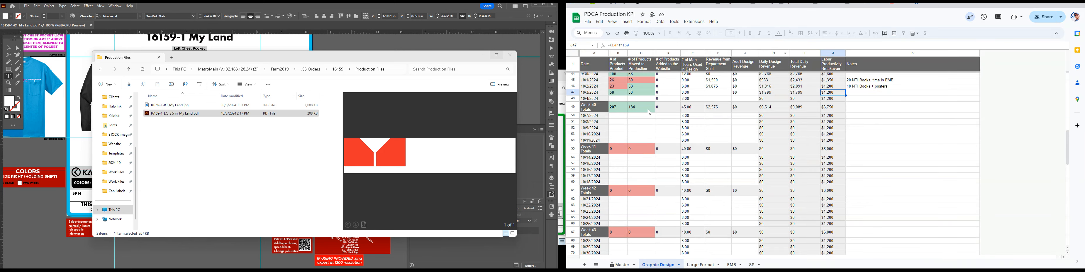
{"action": "double_click", "coordinate": [645, 92]}
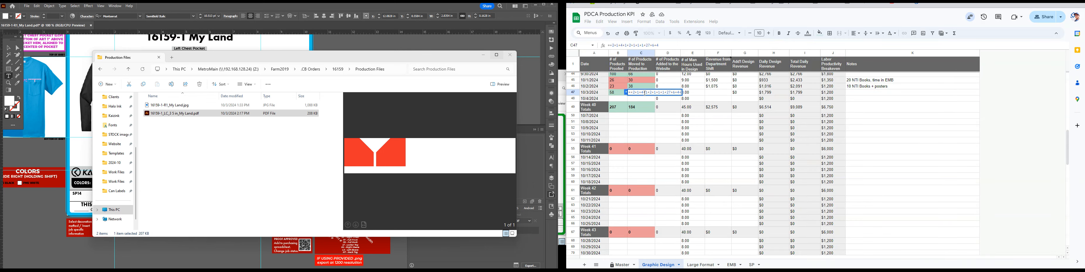
{"action": "type", "text": "+1"}
{"action": "key", "text": "Return"}
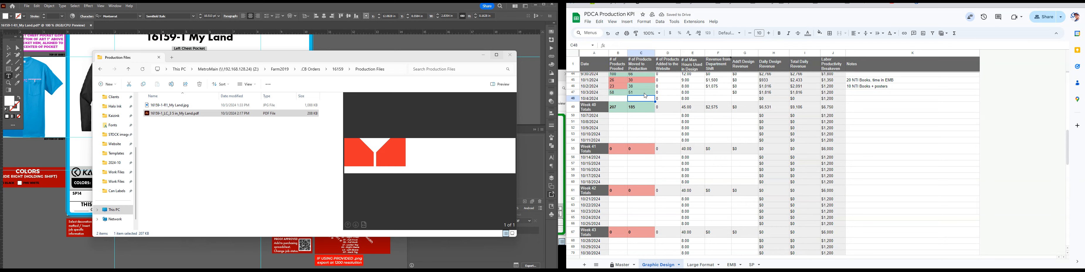
{"action": "mouse_move", "coordinate": [720, 63]}
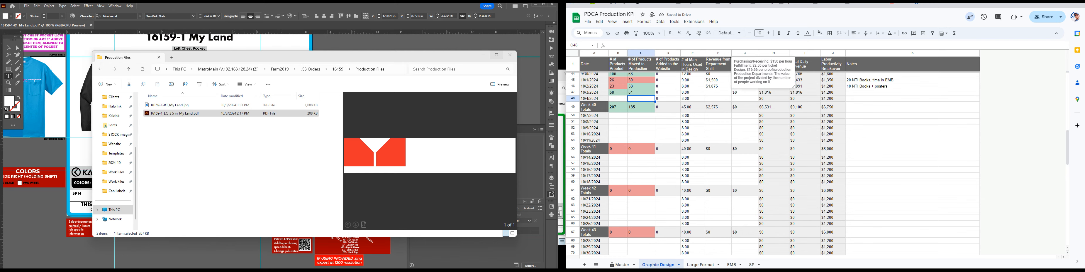
{"action": "key", "text": "ctrl+Tab"}
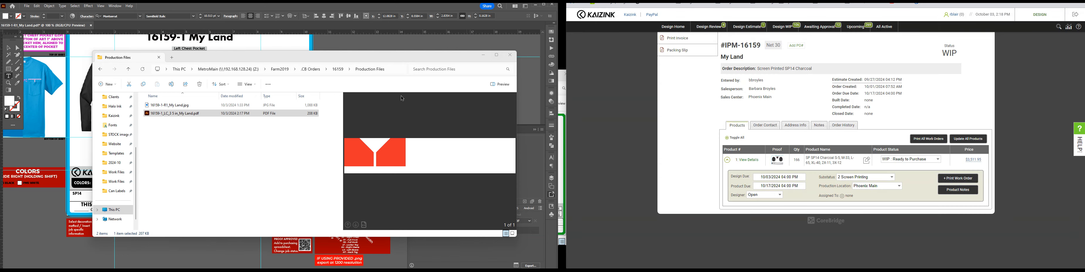